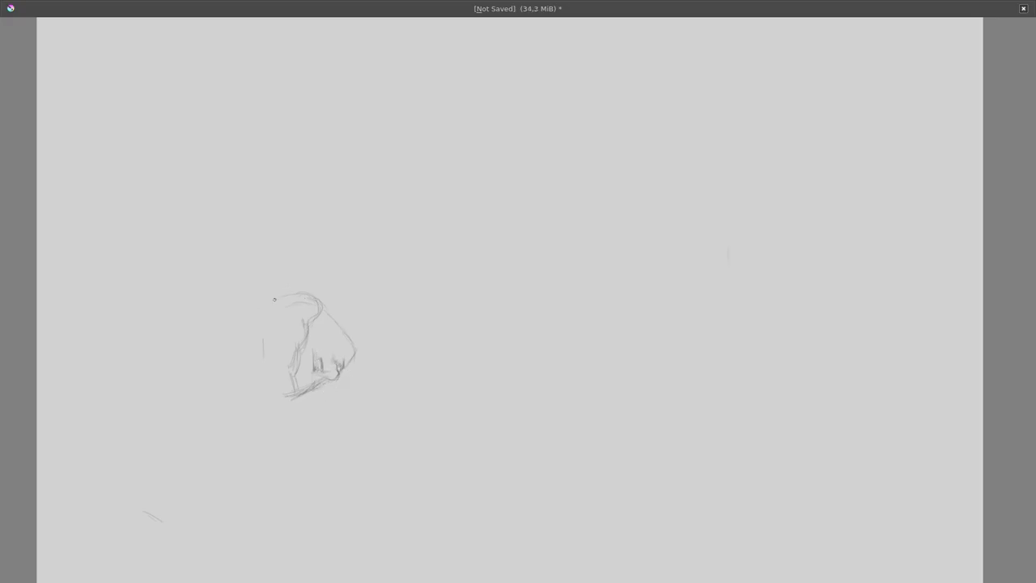
- Sketch the top of the head, the back curving down to the left, and a long diagonal arm line
drag(274, 293, 308, 298)
drag(283, 256, 283, 293)
drag(230, 316, 161, 359)
drag(265, 293, 134, 400)
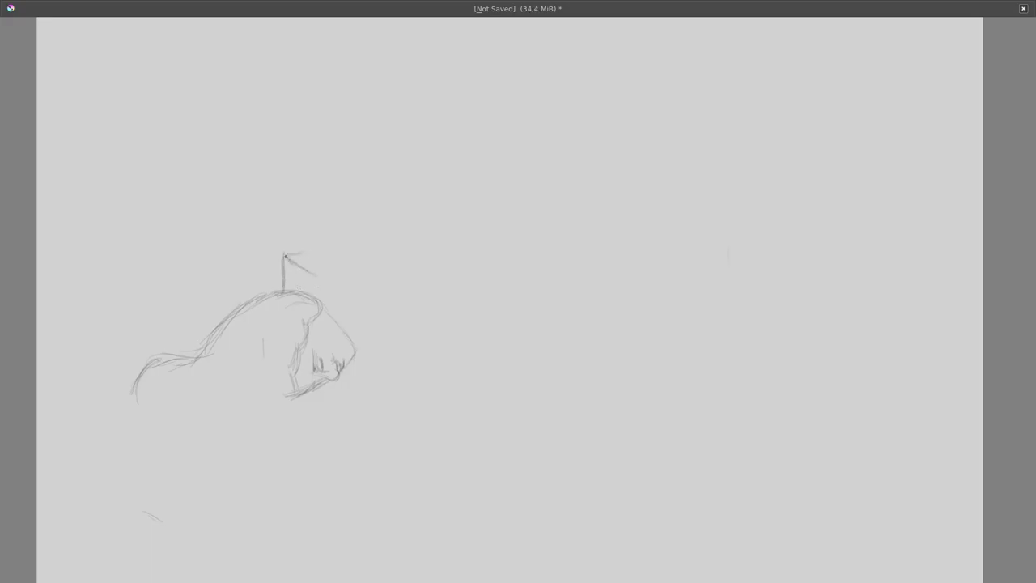
drag(289, 252, 228, 369)
mouse_move(261, 308)
mouse_down()
mouse_move(227, 384)
mouse_move(249, 430)
mouse_move(201, 428)
mouse_move(201, 403)
mouse_move(203, 441)
mouse_up()
- Draw the raised upper arm's long contour with hatching in the armpit
drag(201, 403, 219, 442)
mouse_move(218, 388)
mouse_down()
mouse_move(212, 431)
mouse_move(209, 349)
mouse_move(271, 204)
mouse_move(220, 320)
mouse_move(283, 196)
mouse_move(296, 195)
mouse_up()
drag(288, 249, 311, 243)
mouse_move(232, 364)
mouse_down()
mouse_move(288, 251)
mouse_move(309, 243)
mouse_up()
mouse_move(283, 290)
mouse_down()
mouse_move(294, 254)
mouse_move(230, 367)
mouse_up()
drag(284, 252, 230, 376)
- Outline the lower edge of the head and add hair strokes beside the face
drag(271, 207, 256, 225)
drag(139, 380, 179, 437)
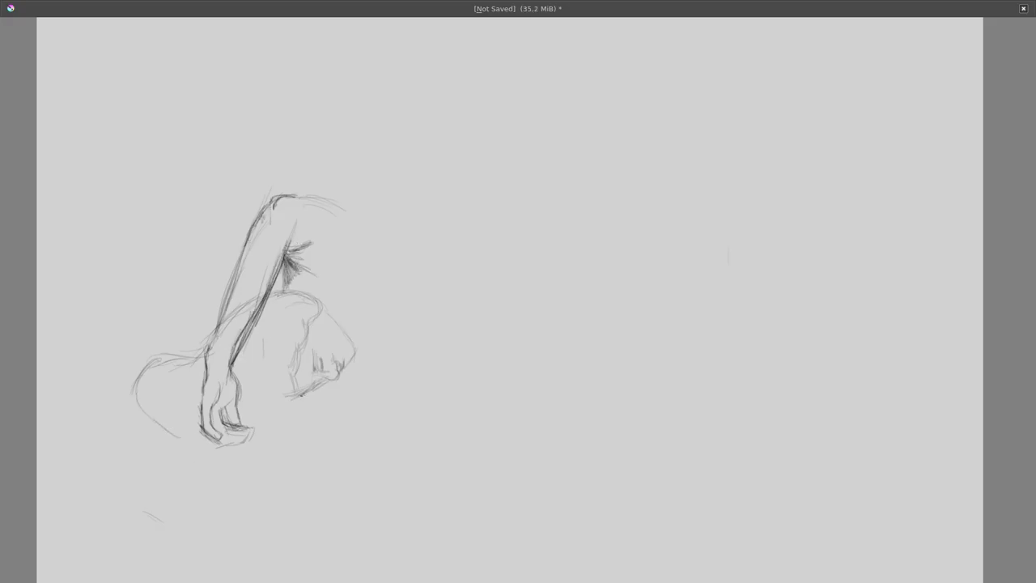
mouse_move(284, 400)
mouse_down()
mouse_move(245, 409)
mouse_move(301, 395)
mouse_up()
mouse_move(288, 379)
mouse_down()
mouse_move(322, 314)
mouse_move(267, 444)
mouse_move(196, 497)
mouse_up()
- Sketch the forearm reaching to the lower left, ending in a hand with fingers
drag(264, 442, 194, 501)
mouse_move(209, 442)
mouse_down()
mouse_move(177, 489)
mouse_move(178, 549)
mouse_move(136, 554)
mouse_up()
mouse_move(151, 505)
mouse_down()
mouse_move(136, 551)
mouse_move(105, 547)
mouse_up()
drag(138, 508, 109, 541)
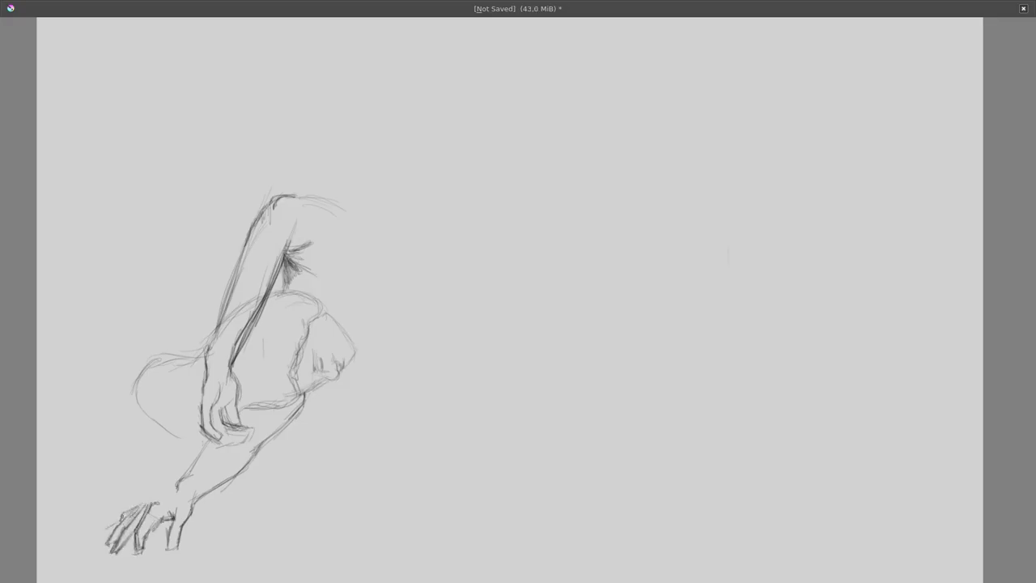
mouse_move(148, 502)
mouse_down()
mouse_move(104, 530)
mouse_move(141, 520)
mouse_up()
drag(177, 484, 144, 521)
drag(301, 401, 198, 500)
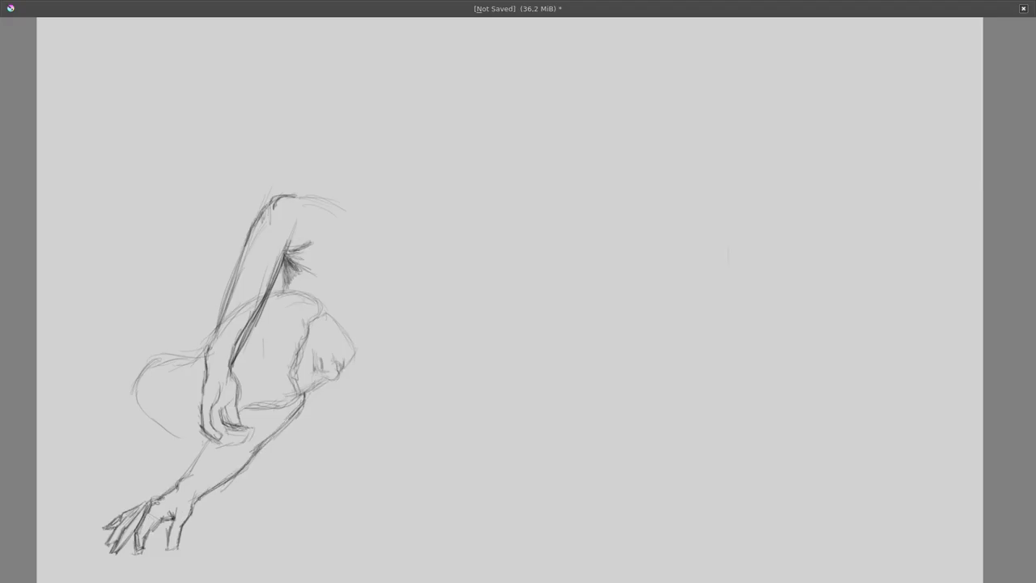
- Draw the back contour from the shoulder rightward, over the hip and toward the foot
drag(312, 195, 442, 239)
mouse_move(373, 230)
mouse_down()
mouse_move(455, 245)
mouse_move(466, 230)
mouse_up()
mouse_move(441, 242)
mouse_down()
mouse_move(533, 174)
mouse_move(616, 231)
mouse_up()
mouse_move(527, 184)
mouse_down()
mouse_move(647, 257)
mouse_move(725, 267)
mouse_up()
mouse_move(633, 243)
mouse_down()
mouse_move(766, 274)
mouse_move(770, 303)
mouse_move(669, 285)
mouse_move(639, 299)
mouse_up()
- Refine the foot's edge and darken the back and hip contour
drag(657, 275, 656, 292)
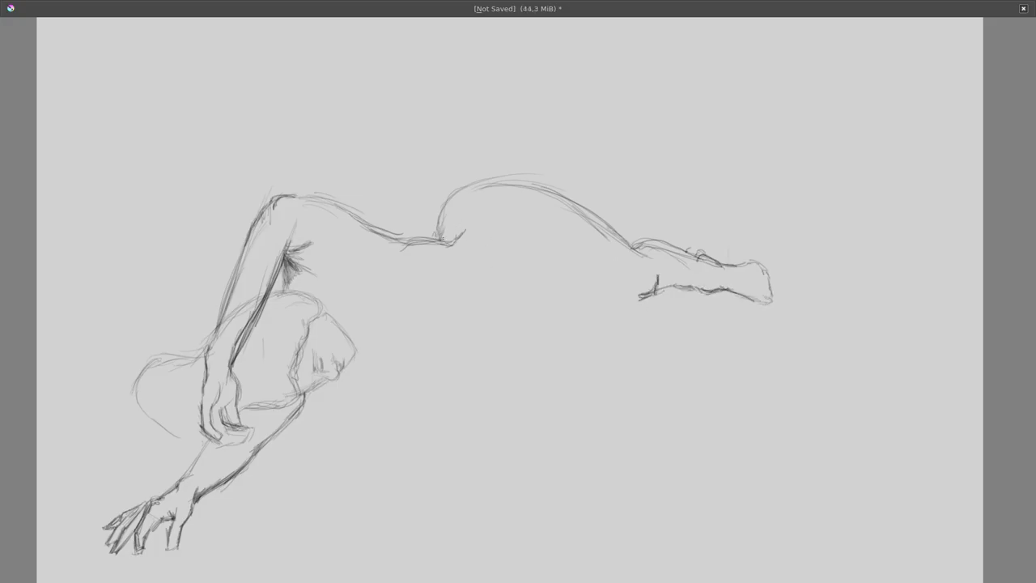
mouse_move(444, 243)
mouse_down()
mouse_move(491, 186)
mouse_move(599, 226)
mouse_up()
drag(480, 181, 580, 218)
drag(440, 238, 644, 259)
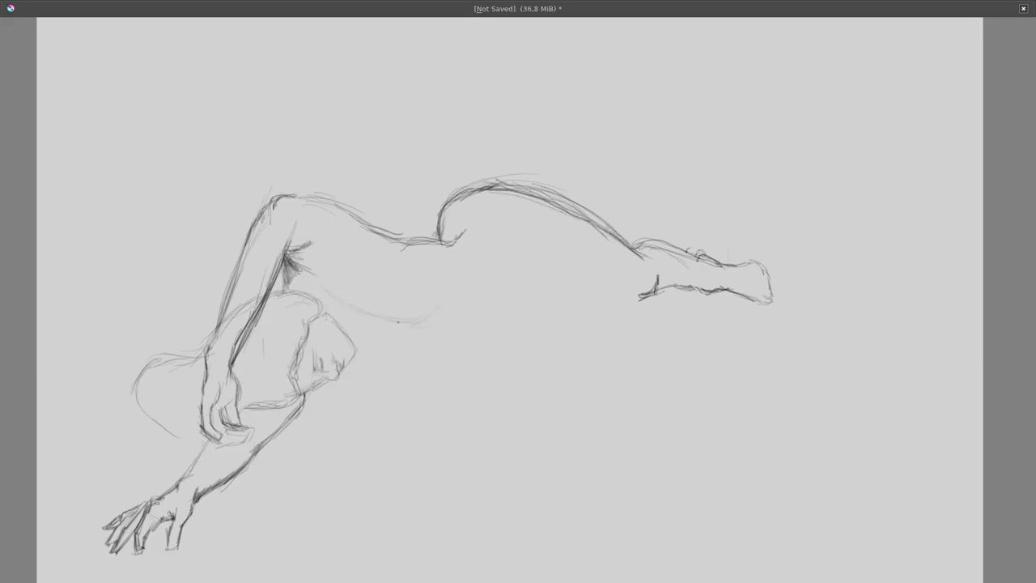
- Draw the chest shading, belly line, bent thigh, knee and lower leg contour
drag(427, 309, 377, 306)
mouse_move(380, 379)
mouse_down()
mouse_move(471, 353)
mouse_move(500, 311)
mouse_up()
mouse_move(424, 373)
mouse_down()
mouse_move(471, 350)
mouse_move(654, 370)
mouse_up()
drag(530, 280, 648, 320)
drag(657, 284, 648, 368)
mouse_move(567, 293)
mouse_down()
mouse_move(612, 307)
mouse_move(589, 296)
mouse_up()
- Build up dark hatched shading at the hip joint and along the belly
drag(523, 287, 520, 263)
mouse_move(523, 275)
mouse_down()
mouse_move(516, 238)
mouse_move(477, 311)
mouse_up()
mouse_move(513, 235)
mouse_down()
mouse_move(502, 277)
mouse_move(510, 259)
mouse_up()
drag(507, 270, 500, 301)
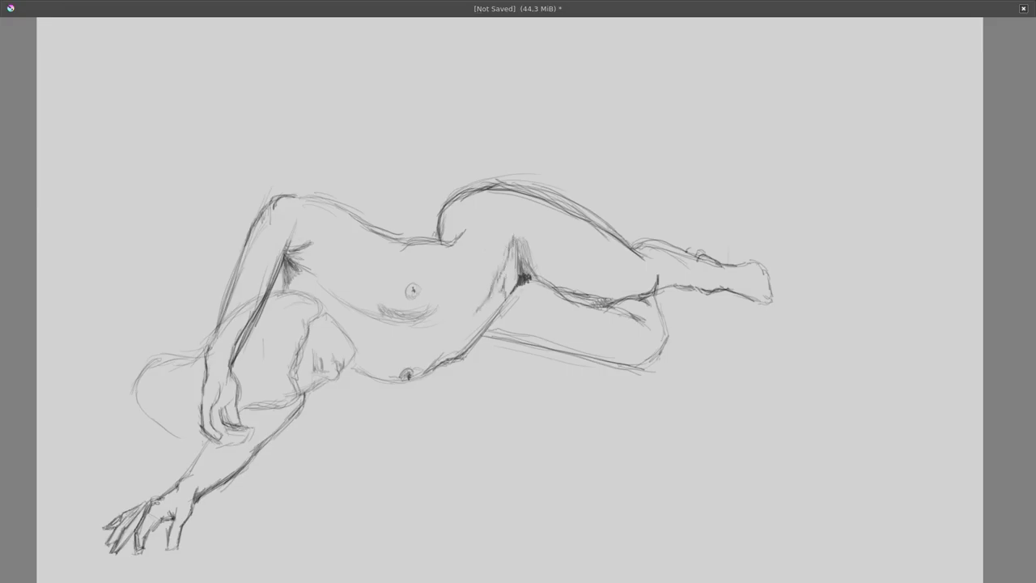
drag(520, 267, 513, 285)
drag(519, 272, 490, 335)
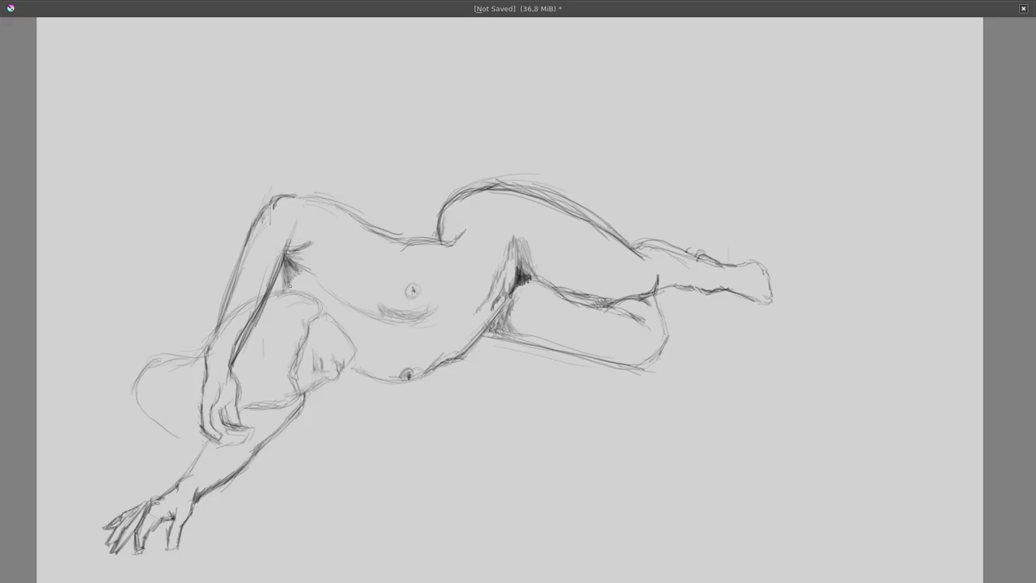
- Hatch the armpit, outer upper arm and shoulder
drag(310, 265, 286, 290)
drag(312, 247, 289, 259)
mouse_move(270, 209)
mouse_down()
mouse_move(227, 298)
mouse_move(212, 347)
mouse_move(251, 248)
mouse_move(215, 353)
mouse_up()
- Draw curved hair strokes behind the face and outline the back of the head
drag(293, 338, 272, 371)
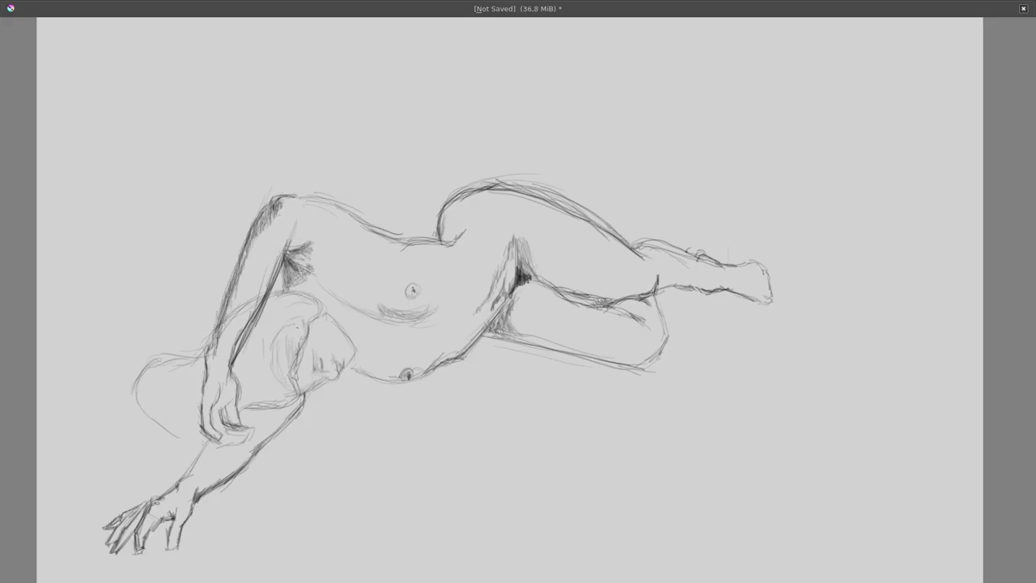
drag(314, 303, 251, 369)
drag(266, 327, 255, 405)
drag(270, 354, 239, 381)
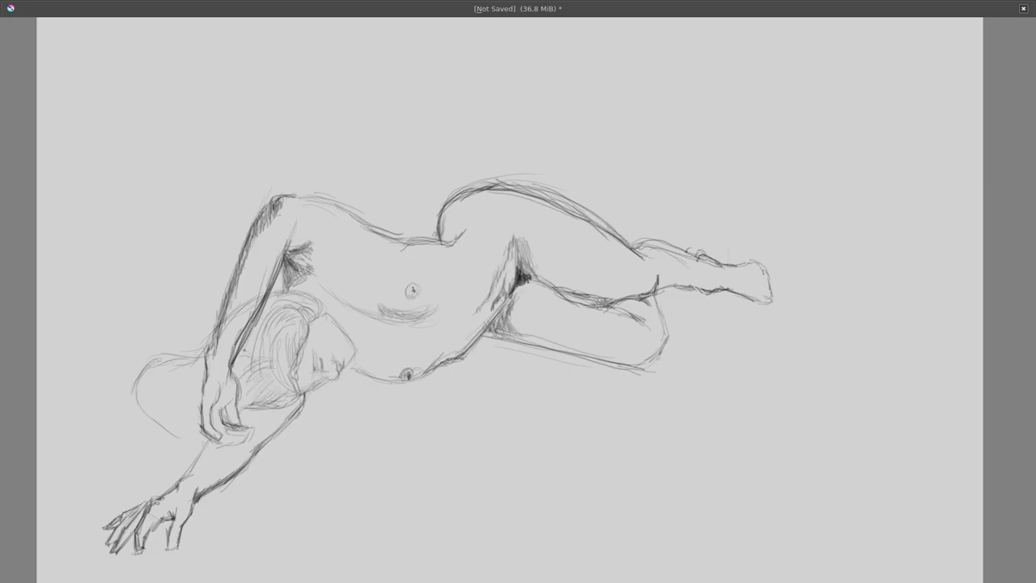
mouse_move(274, 298)
mouse_down()
mouse_move(239, 368)
mouse_move(167, 390)
mouse_move(195, 435)
mouse_move(158, 419)
mouse_up()
- Fill the back of the head with hatched hair strands
mouse_move(176, 379)
mouse_down()
mouse_move(142, 400)
mouse_move(149, 374)
mouse_up()
drag(159, 340, 154, 361)
drag(198, 428, 165, 427)
drag(168, 379, 144, 384)
drag(199, 356, 155, 392)
drag(170, 369, 141, 378)
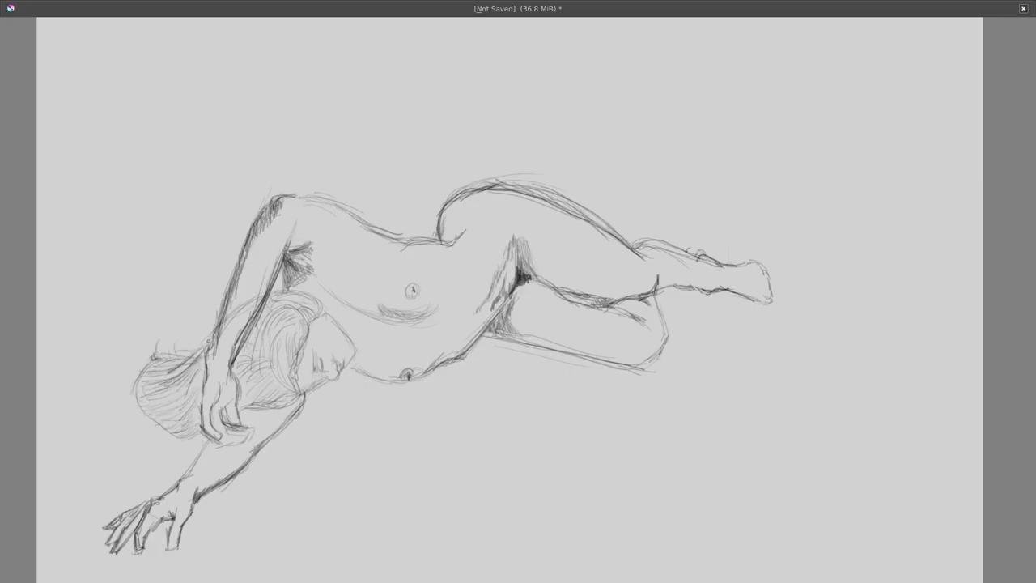
drag(213, 338, 167, 380)
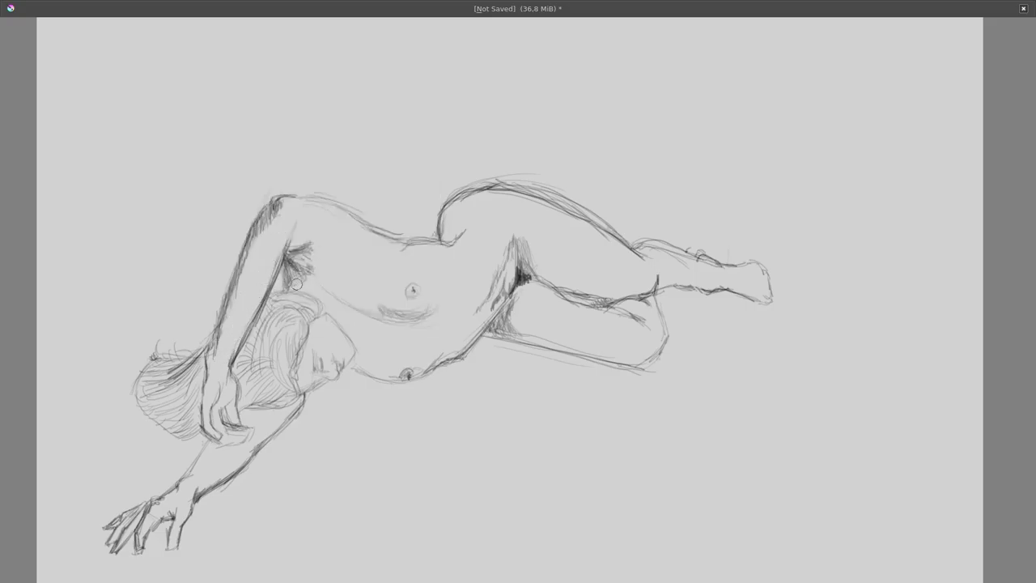
- Erase faint stray strokes along the upper back and switch to a smaller brush preset
mouse_move(464, 217)
mouse_down()
mouse_move(606, 225)
mouse_move(467, 175)
mouse_move(612, 227)
mouse_up()
key(F6)
click(370, 107)
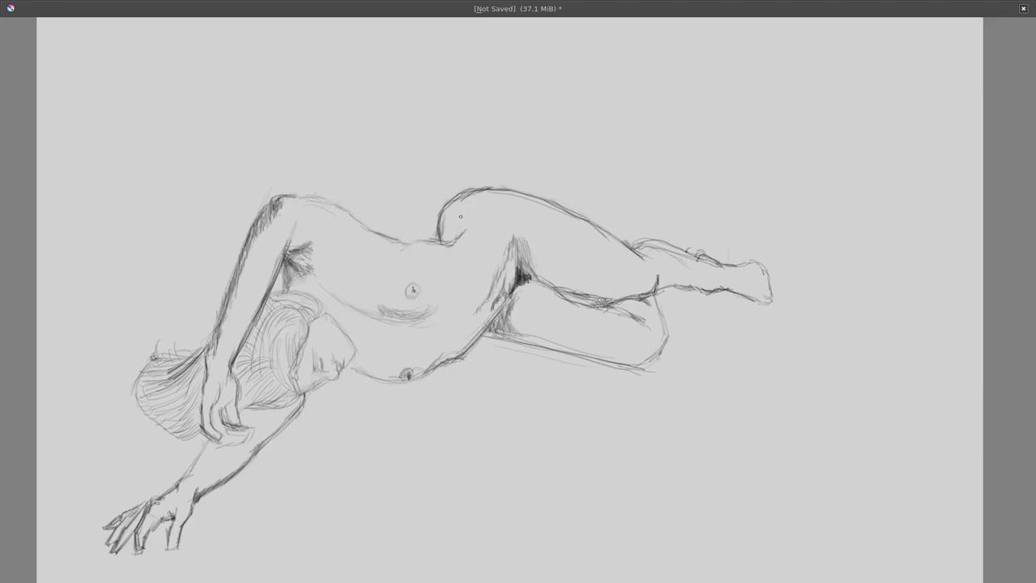
- Deepen the hatching inside the hip curve and redraw the upper back line darker
drag(453, 214, 450, 238)
mouse_move(466, 191)
mouse_down()
mouse_move(444, 246)
mouse_move(411, 244)
mouse_up()
drag(293, 197, 408, 243)
- Darken the head outline, face and chin, and outline the hair above the ear
mouse_move(300, 377)
mouse_down()
mouse_move(275, 325)
mouse_move(293, 375)
mouse_up()
drag(319, 311, 335, 322)
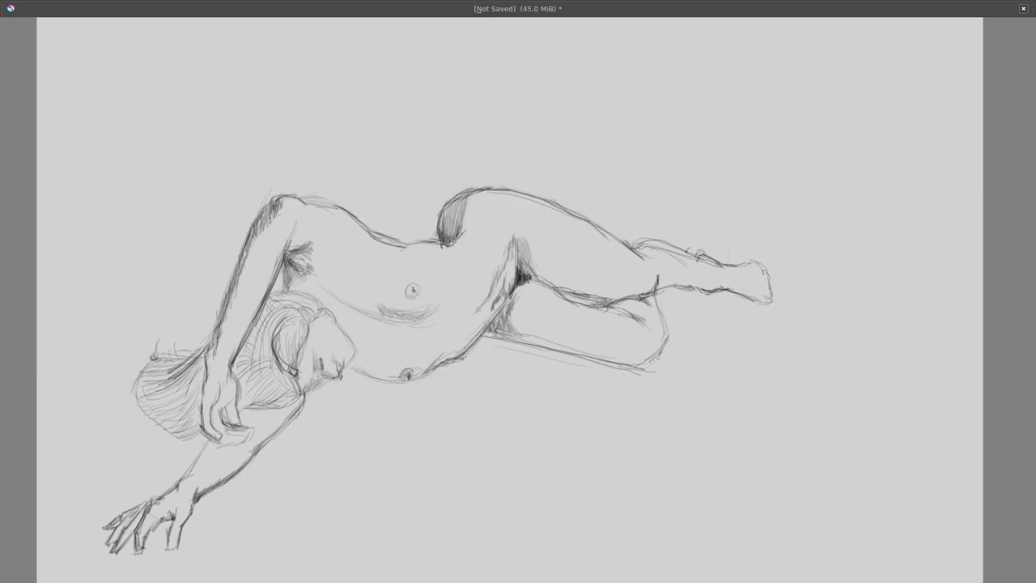
drag(345, 369, 355, 348)
mouse_move(354, 361)
mouse_down()
mouse_move(338, 332)
mouse_move(351, 318)
mouse_up()
mouse_move(297, 288)
mouse_down()
mouse_move(320, 312)
mouse_move(425, 327)
mouse_up()
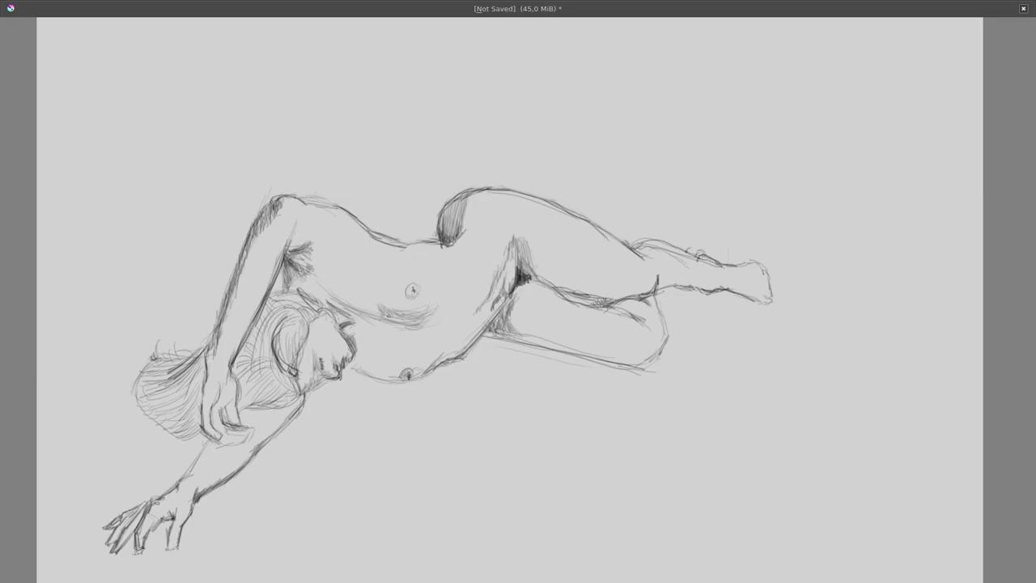
- Hatch shading under the knee, thigh, lower leg and ankle, and darken the leg's top contour
drag(460, 203, 445, 231)
drag(588, 298, 623, 292)
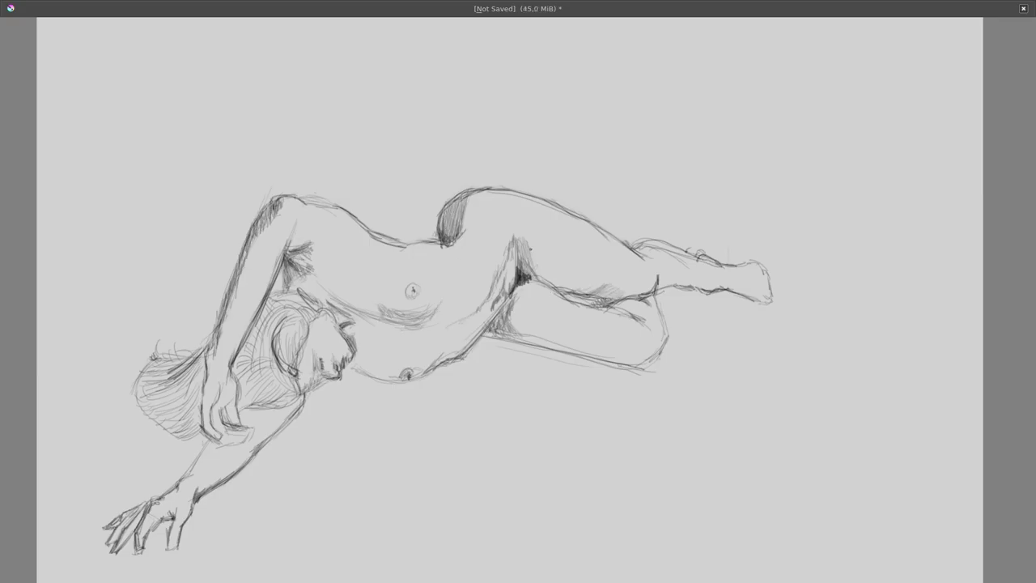
mouse_move(528, 245)
mouse_down()
mouse_move(558, 286)
mouse_move(580, 293)
mouse_up()
drag(508, 321, 634, 369)
drag(488, 333, 597, 361)
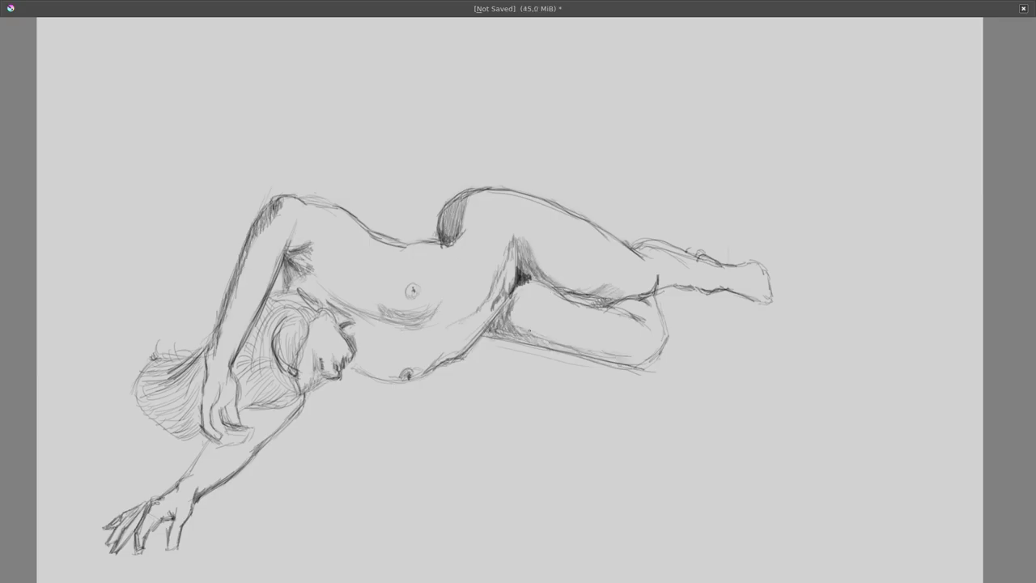
mouse_move(528, 338)
mouse_down()
mouse_move(628, 366)
mouse_move(663, 334)
mouse_move(662, 306)
mouse_move(647, 295)
mouse_move(641, 318)
mouse_move(563, 293)
mouse_move(601, 307)
mouse_move(687, 272)
mouse_up()
mouse_move(678, 293)
mouse_down()
mouse_move(707, 280)
mouse_move(690, 275)
mouse_up()
drag(706, 297, 719, 287)
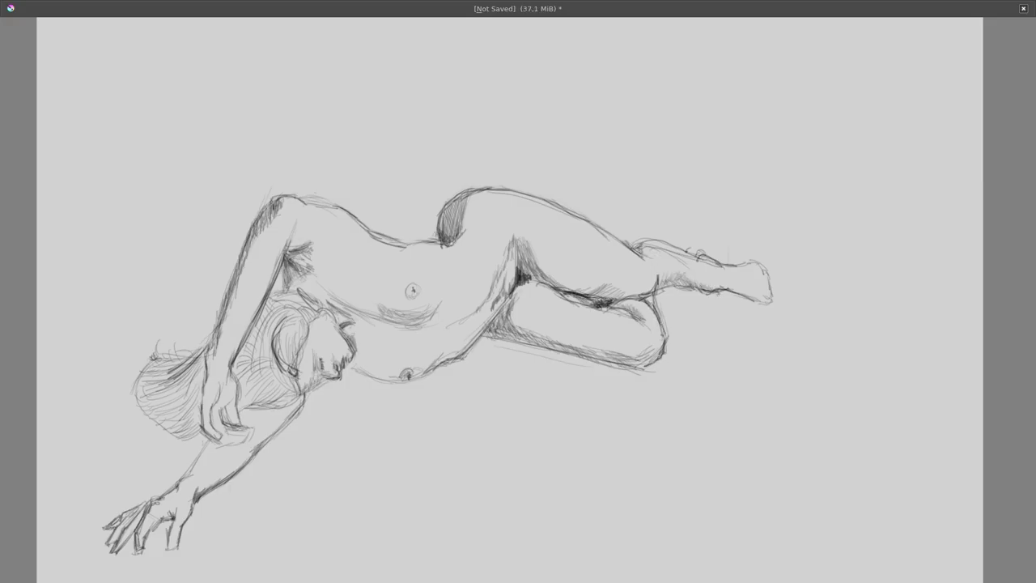
mouse_move(634, 244)
mouse_down()
mouse_move(763, 275)
mouse_move(772, 305)
mouse_move(662, 280)
mouse_move(654, 243)
mouse_move(446, 202)
mouse_up()
drag(534, 191, 445, 207)
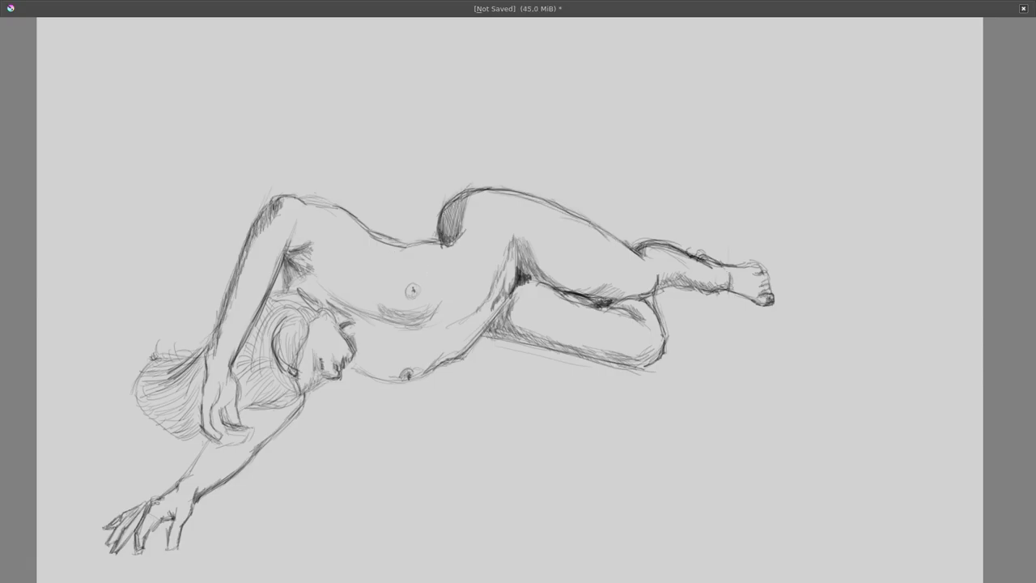
- Reinforce the forearm, wrist and lower-left hand's fingers with darker double contours
mouse_move(222, 408)
mouse_down()
mouse_move(236, 446)
mouse_move(244, 437)
mouse_move(218, 435)
mouse_move(203, 407)
mouse_up()
mouse_move(251, 324)
mouse_down()
mouse_move(267, 385)
mouse_move(298, 411)
mouse_move(298, 401)
mouse_up()
mouse_move(262, 442)
mouse_down()
mouse_move(193, 471)
mouse_move(155, 510)
mouse_up()
mouse_move(141, 518)
mouse_down()
mouse_move(131, 539)
mouse_move(119, 539)
mouse_up()
mouse_move(139, 509)
mouse_down()
mouse_move(123, 538)
mouse_move(149, 541)
mouse_up()
drag(173, 508, 161, 524)
drag(180, 510, 170, 549)
drag(206, 487, 193, 505)
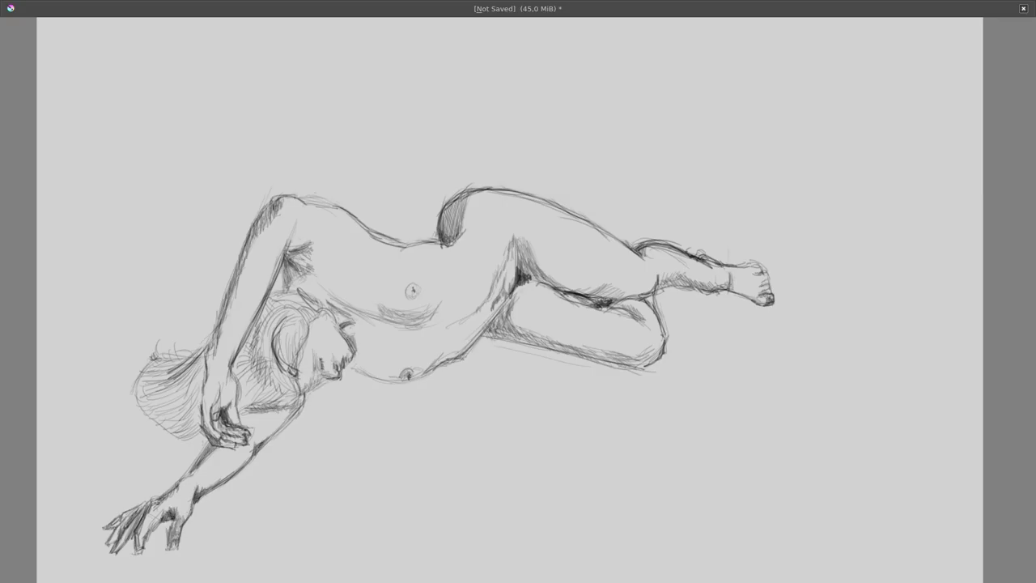
drag(248, 452, 209, 489)
- Choose a soft airbrush preset from the full brush preset list
key(F6)
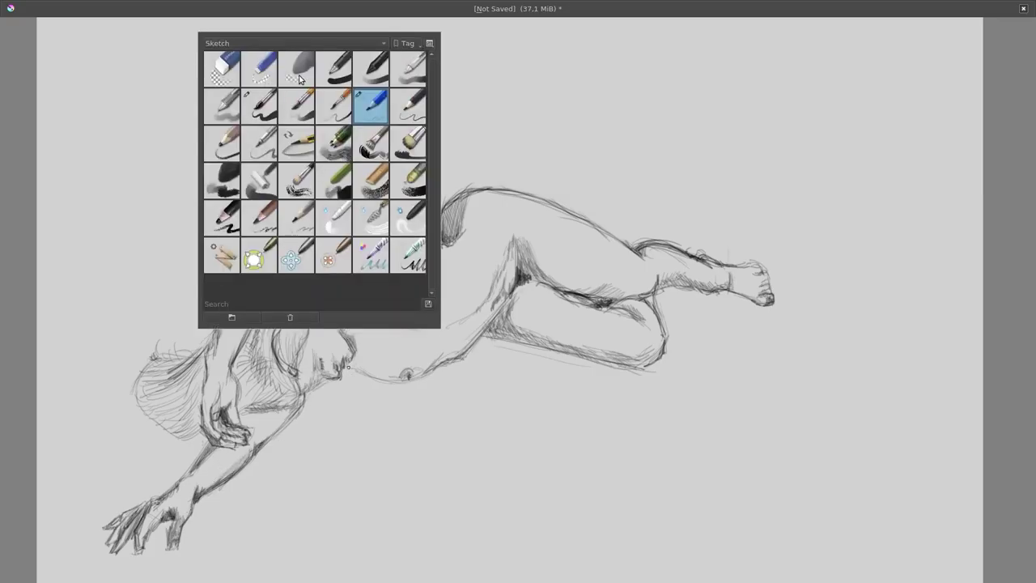
click(250, 43)
click(243, 19)
click(304, 64)
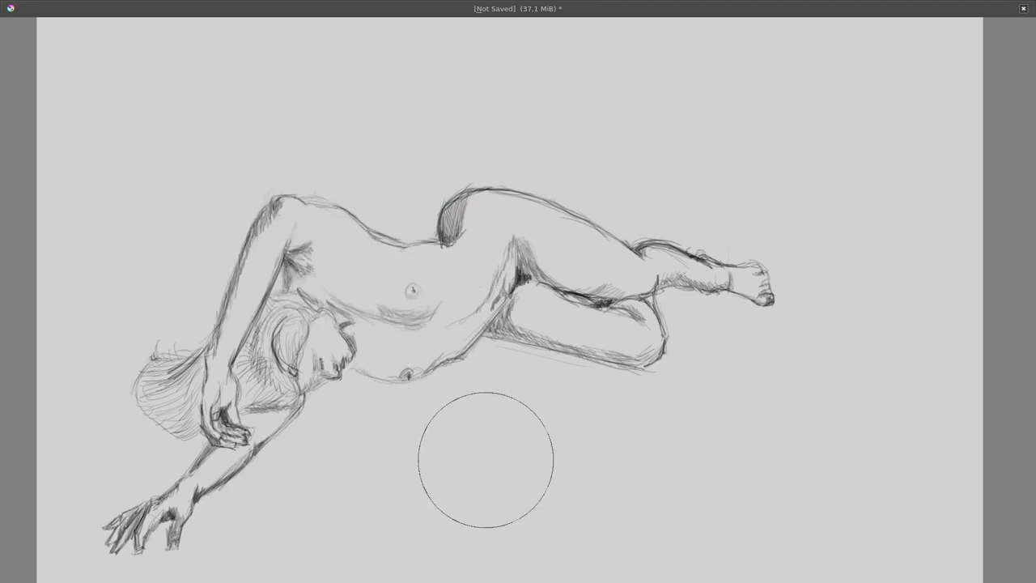
- Paint soft grey shading under the chest, armpit, forearm, thigh, shin and belly
drag(453, 249, 380, 247)
mouse_move(300, 293)
mouse_down()
mouse_move(263, 220)
mouse_move(209, 357)
mouse_up()
mouse_move(198, 496)
mouse_down()
mouse_move(276, 433)
mouse_move(389, 377)
mouse_move(527, 342)
mouse_move(370, 370)
mouse_move(180, 518)
mouse_move(534, 348)
mouse_up()
mouse_move(712, 287)
mouse_down()
mouse_move(660, 293)
mouse_move(745, 293)
mouse_up()
mouse_move(518, 243)
mouse_down()
mouse_move(523, 292)
mouse_move(566, 300)
mouse_up()
drag(494, 324, 613, 365)
drag(510, 271, 486, 316)
mouse_move(421, 320)
mouse_down()
mouse_move(364, 309)
mouse_move(304, 242)
mouse_up()
drag(356, 372, 454, 364)
drag(308, 300, 243, 372)
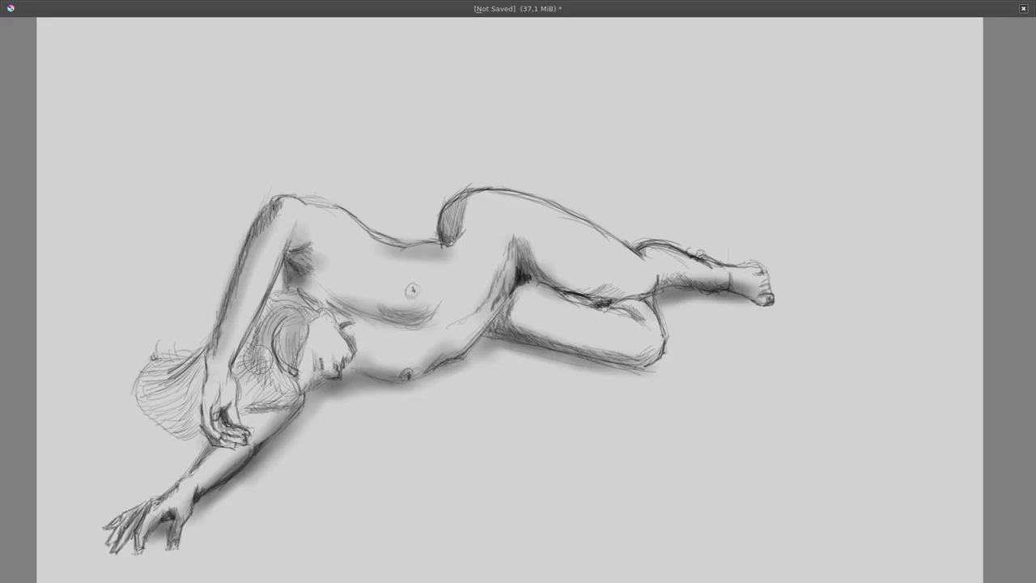
- Build up soft dark shading over the hair, shoulder and under the chin
mouse_move(276, 308)
mouse_down()
mouse_move(243, 405)
mouse_move(154, 405)
mouse_move(195, 429)
mouse_up()
mouse_move(138, 364)
mouse_down()
mouse_move(195, 429)
mouse_move(178, 421)
mouse_up()
drag(291, 332, 251, 400)
drag(243, 299, 284, 373)
drag(356, 315, 275, 291)
drag(360, 363, 344, 380)
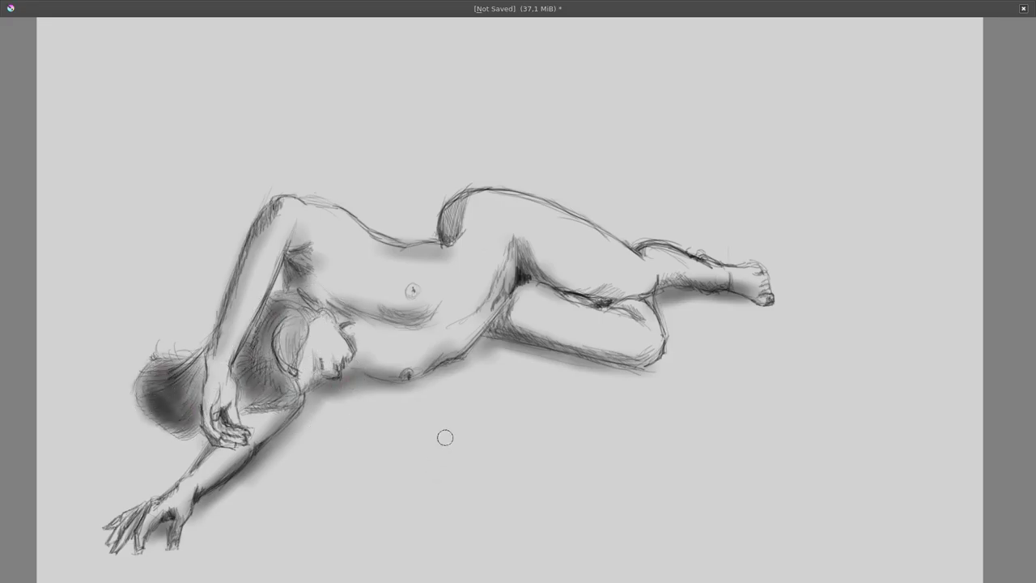
- Deepen shading under the forearm, near the foot, under the belly and along the thigh
drag(228, 483, 148, 531)
mouse_move(655, 288)
mouse_down()
mouse_move(698, 297)
mouse_move(692, 302)
mouse_move(735, 294)
mouse_up()
drag(377, 377, 312, 390)
drag(482, 337, 631, 367)
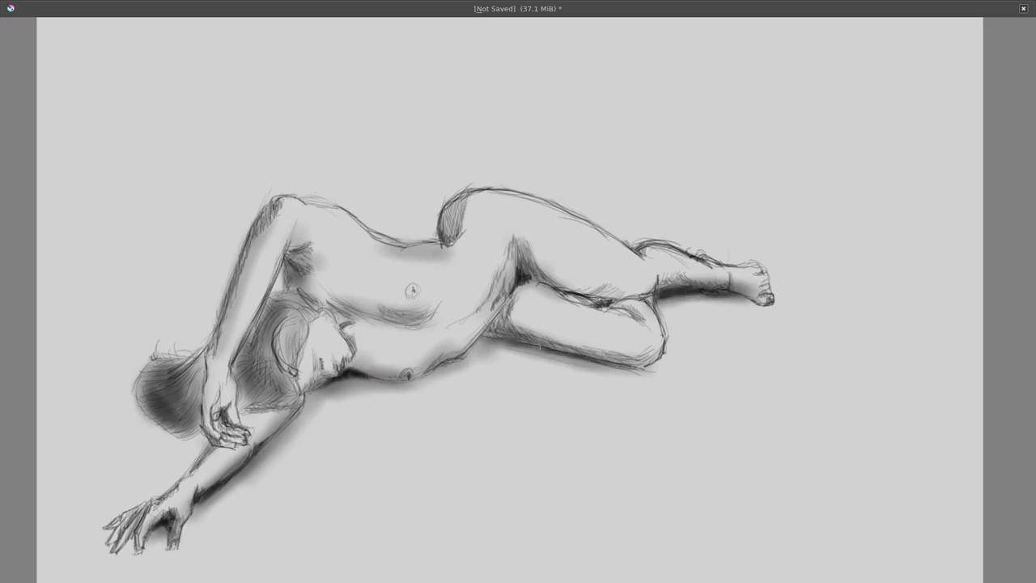
mouse_move(567, 353)
mouse_down()
mouse_move(466, 337)
mouse_move(642, 368)
mouse_up()
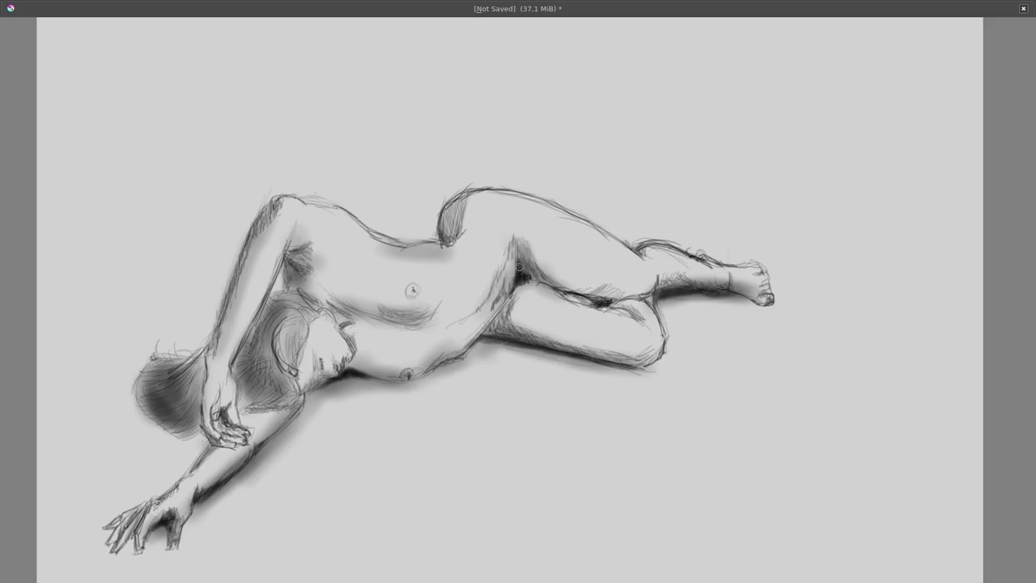
- With a small brush preset, sign encircled initials below the figure at lower right
key(F6)
click(324, 101)
mouse_move(701, 468)
mouse_down()
mouse_move(725, 453)
mouse_move(698, 490)
mouse_up()
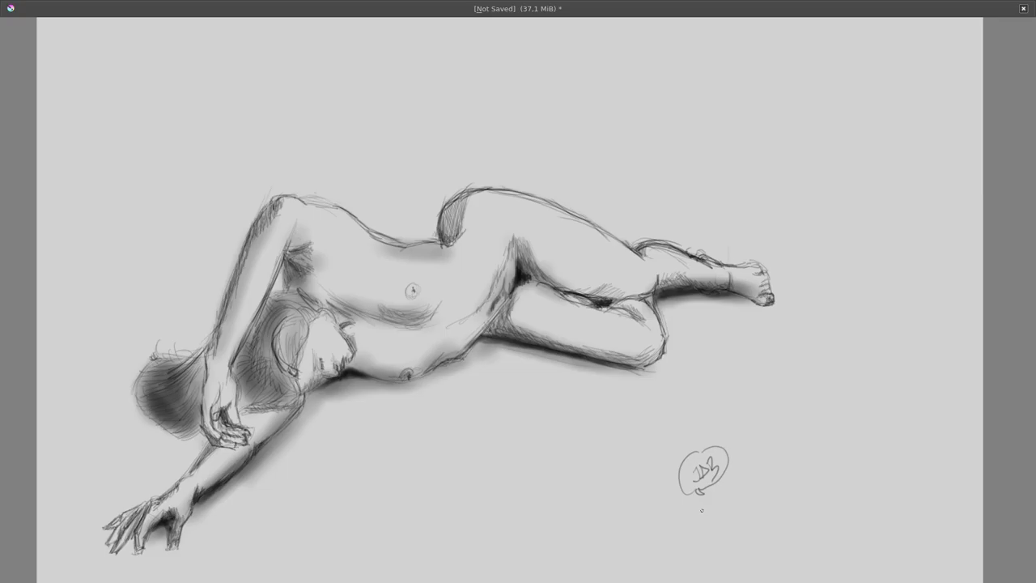